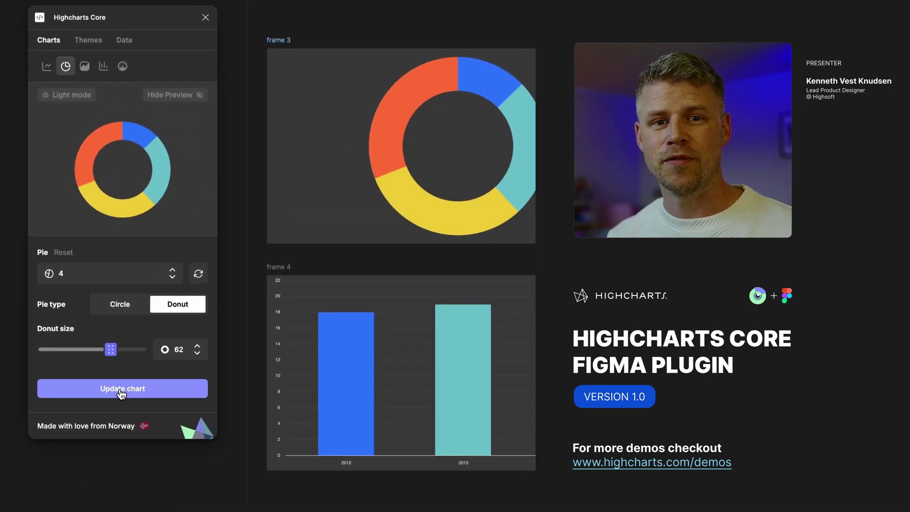
Launch the Highcharts Core plugin next to empty frame 3 and frame 4's three-bar chart
click(121, 392)
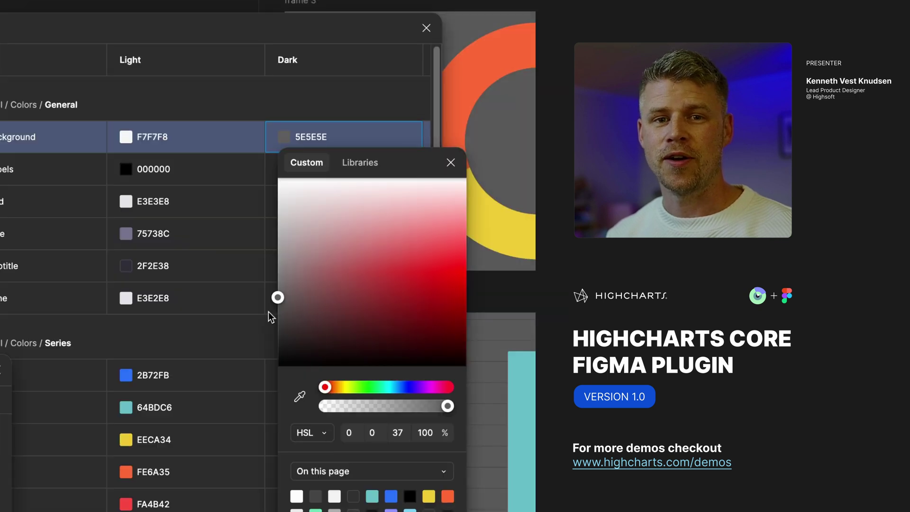
drag(275, 305, 266, 344)
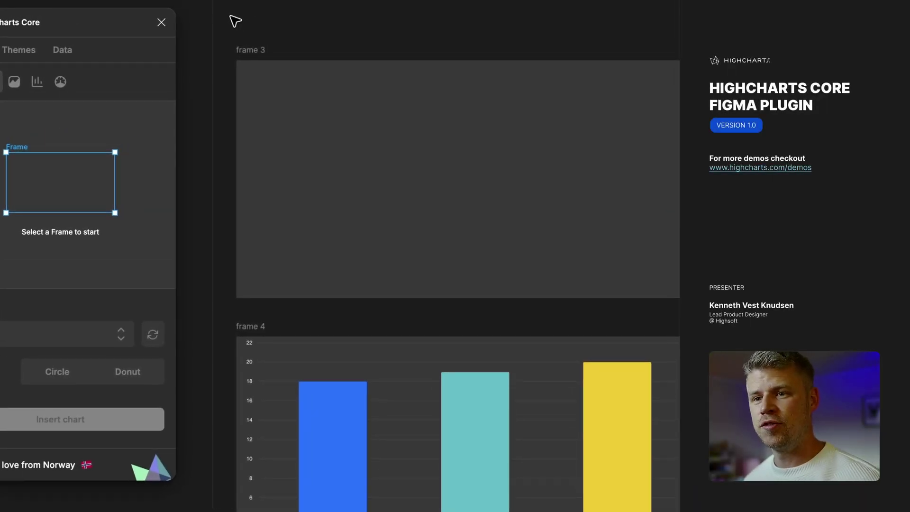
Insert a four-slice pie chart with re-randomized slice proportions into frame 3
click(249, 51)
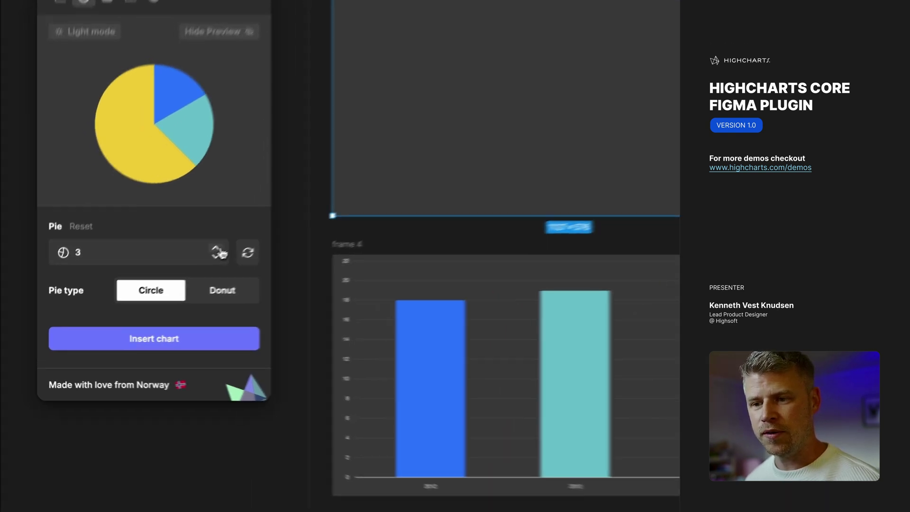
click(172, 270)
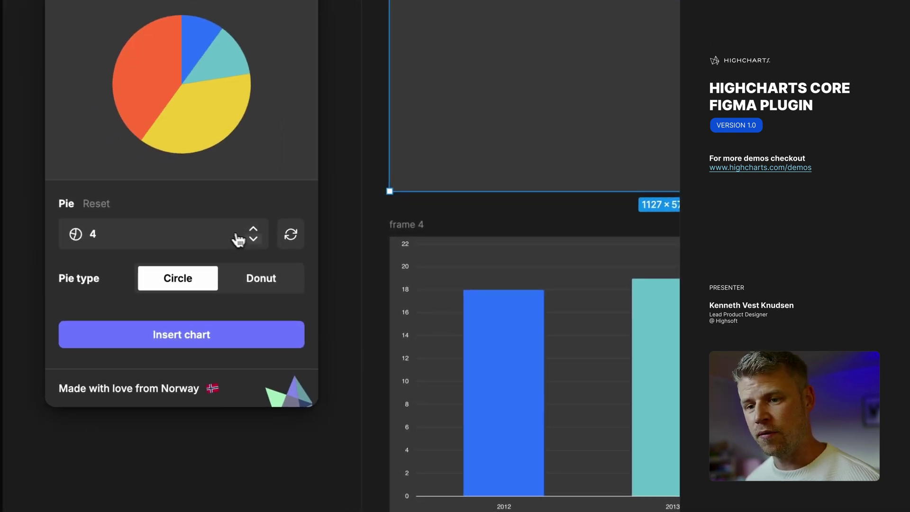
click(291, 236)
click(292, 235)
click(292, 237)
click(294, 238)
click(296, 240)
click(296, 240)
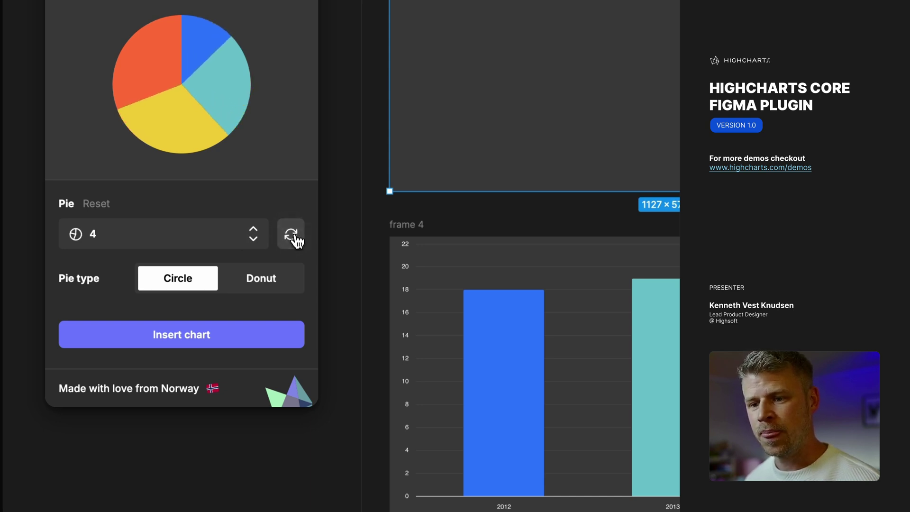
click(195, 340)
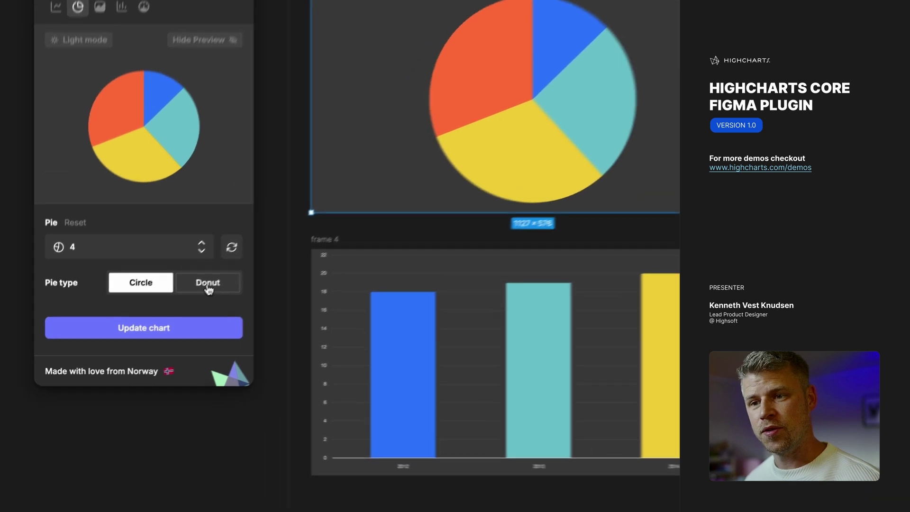
Make frame 3's pie a donut with size 62, then compare frame 4 and reselect frame 3
click(179, 306)
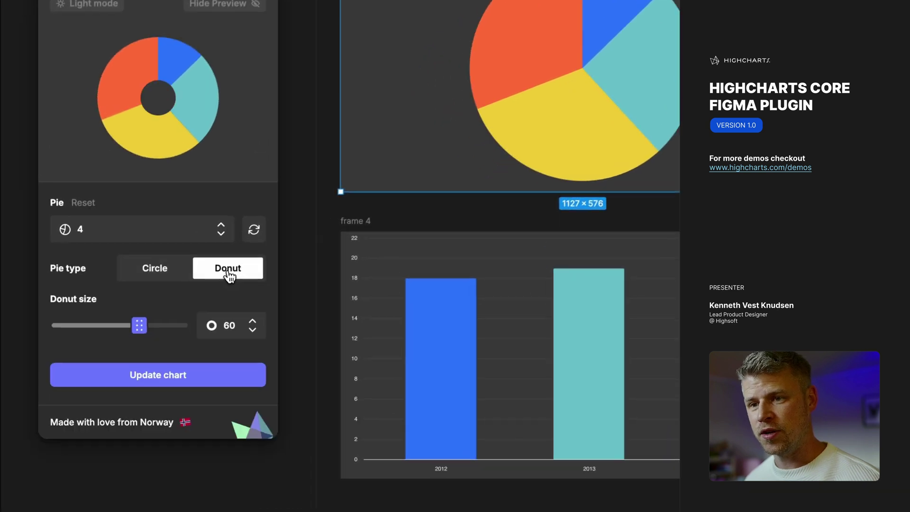
mouse_move(141, 323)
mouse_down()
mouse_move(162, 326)
mouse_move(86, 326)
mouse_move(144, 327)
mouse_up()
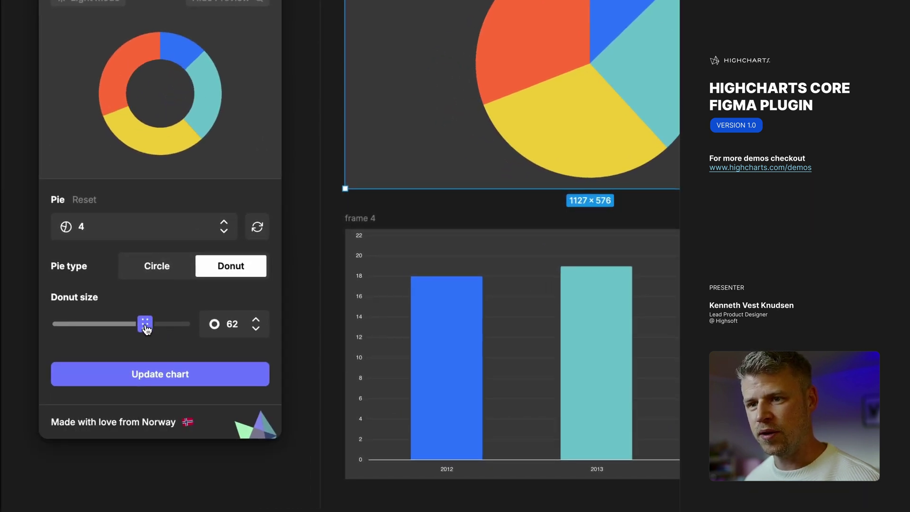
click(158, 380)
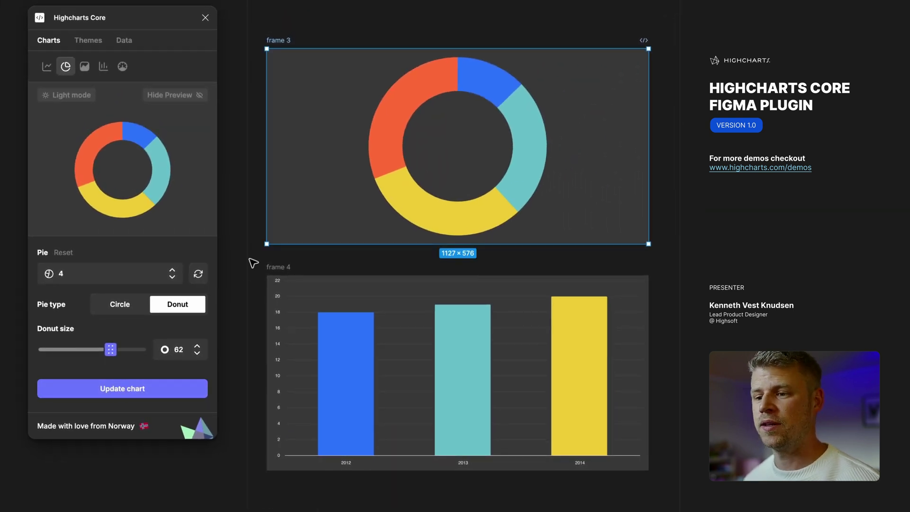
click(278, 268)
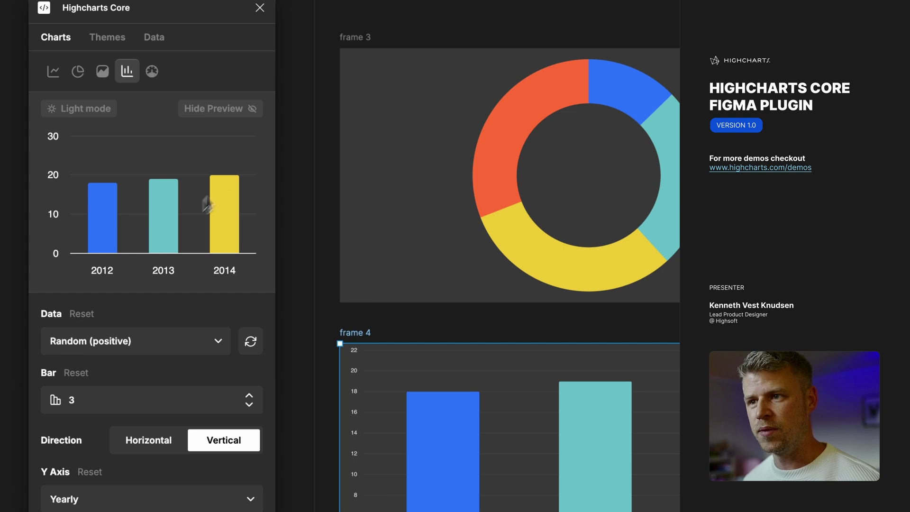
click(352, 41)
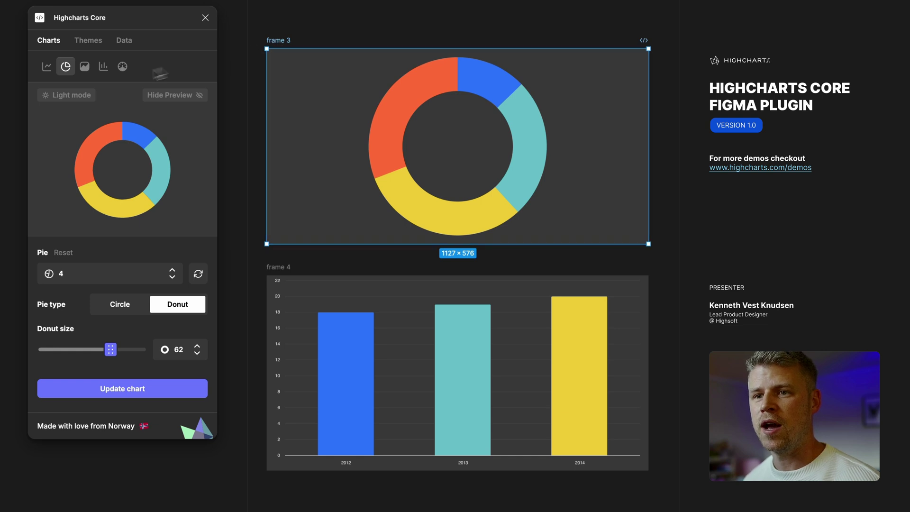
Preview line, pie, area and bar types, toggle bars horizontal and vertical, then pick gauge
click(50, 73)
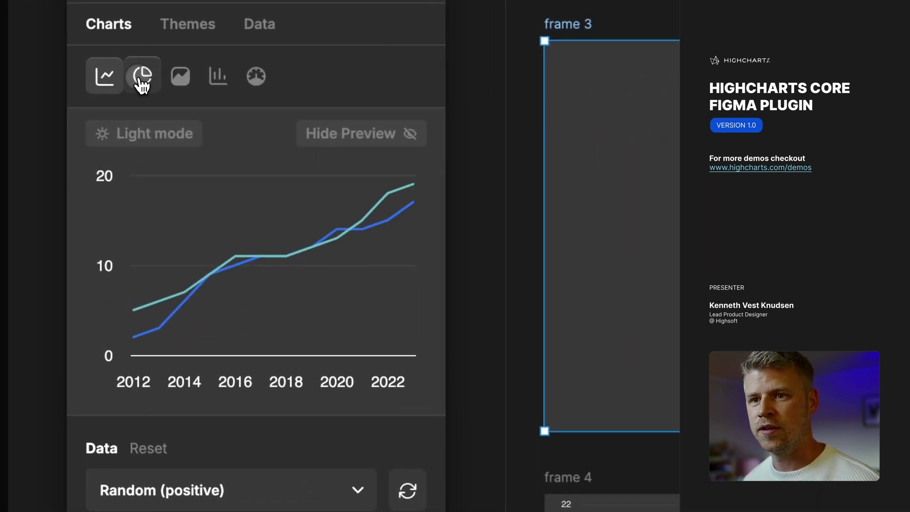
click(142, 82)
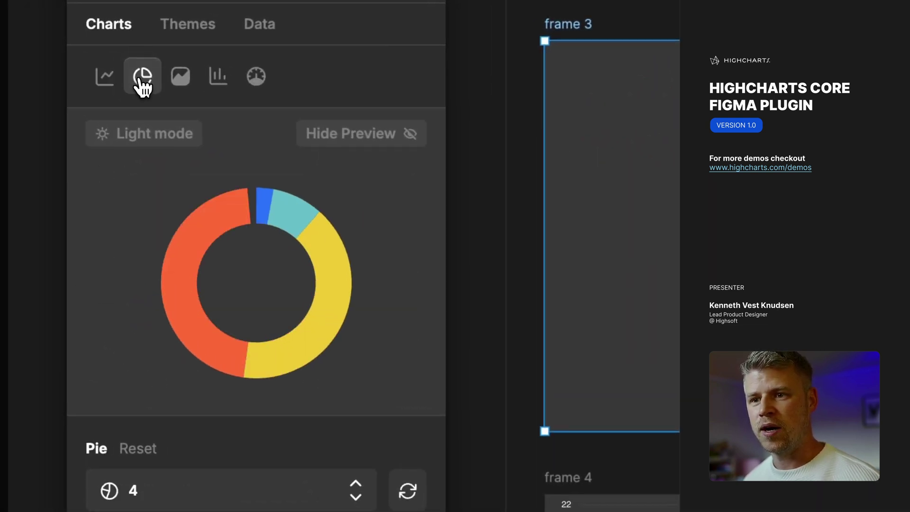
click(182, 80)
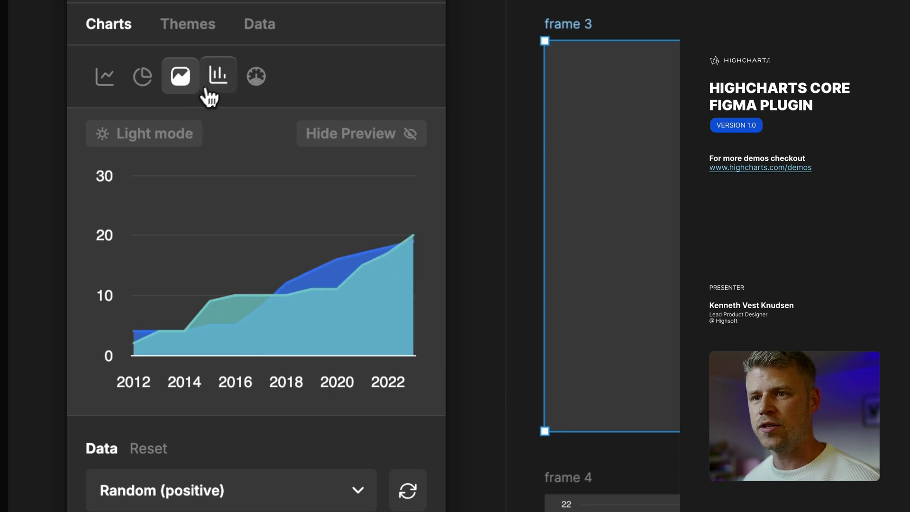
click(219, 81)
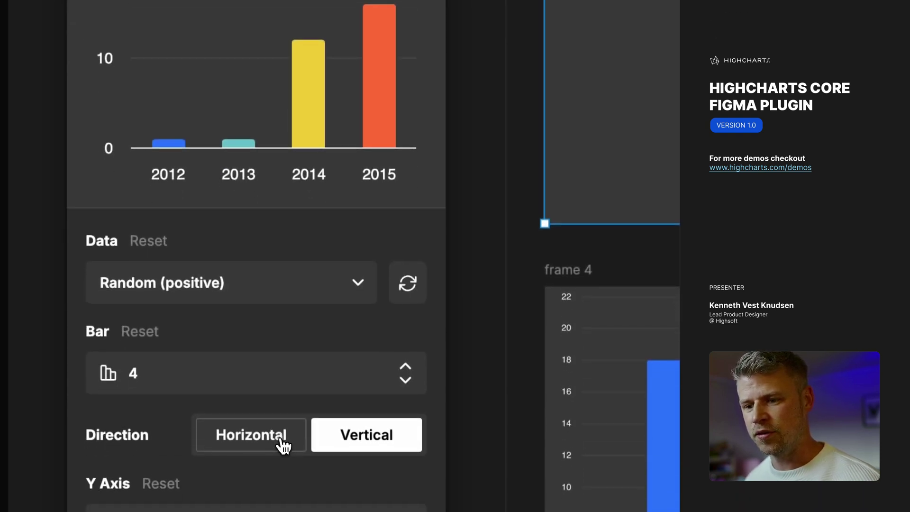
click(282, 440)
click(367, 446)
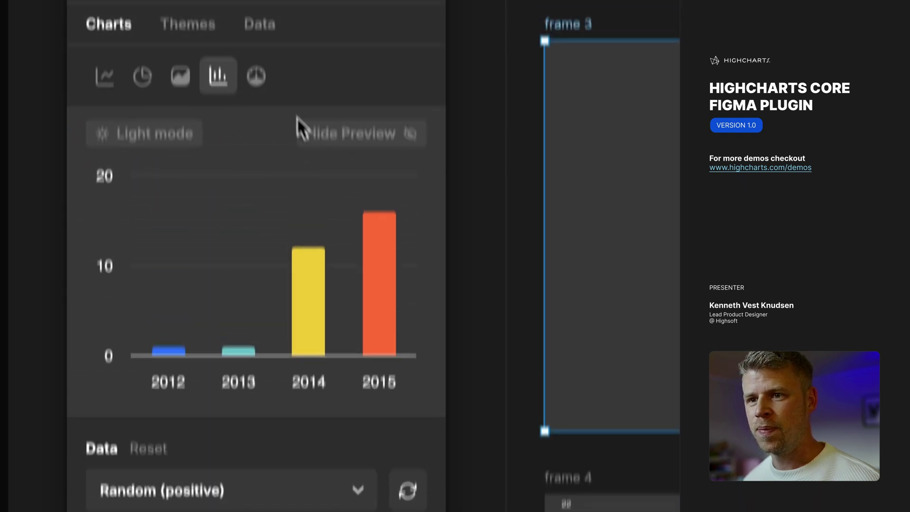
click(266, 138)
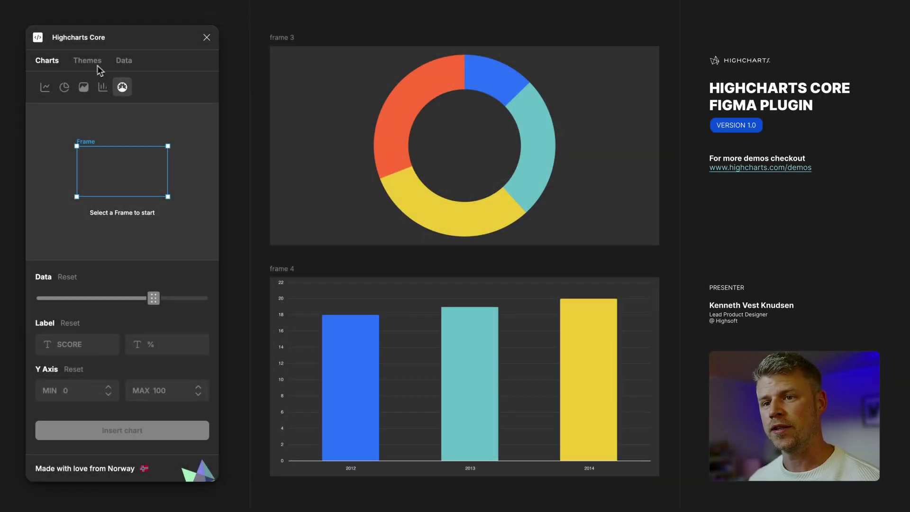
Switch the plugin to Themes, then show the file's local Vikafjell colour variables
click(93, 64)
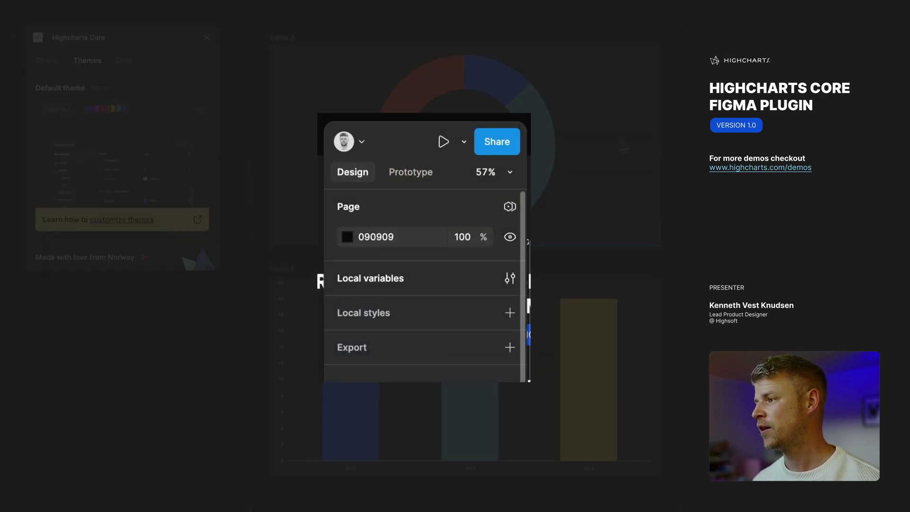
click(511, 279)
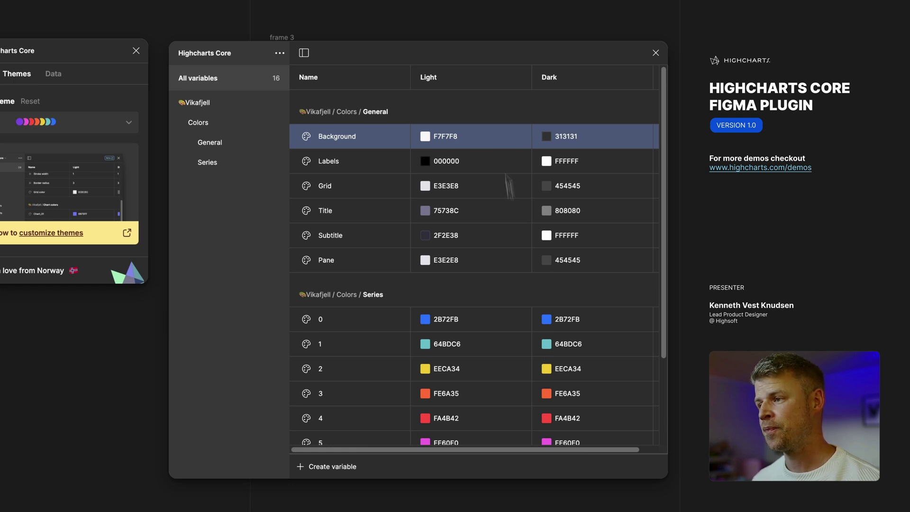
Move the plugin window aside and adjust the Background variable's Dark colour lightness to 2E2E2E
drag(586, 57, 237, 78)
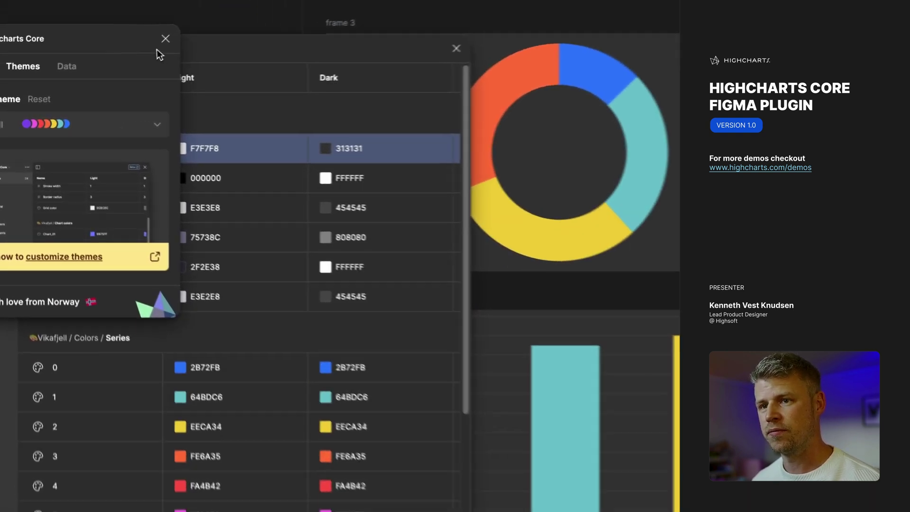
drag(128, 55, 40, 253)
drag(55, 297, 45, 394)
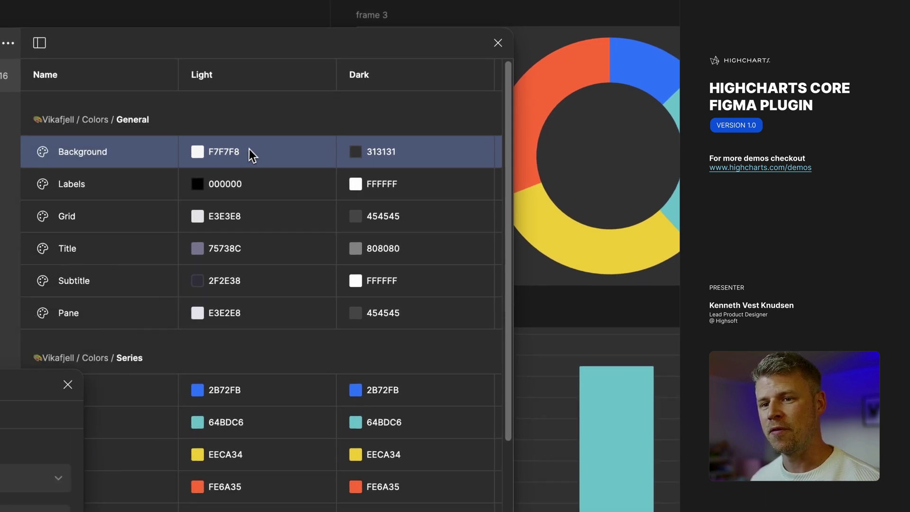
click(359, 157)
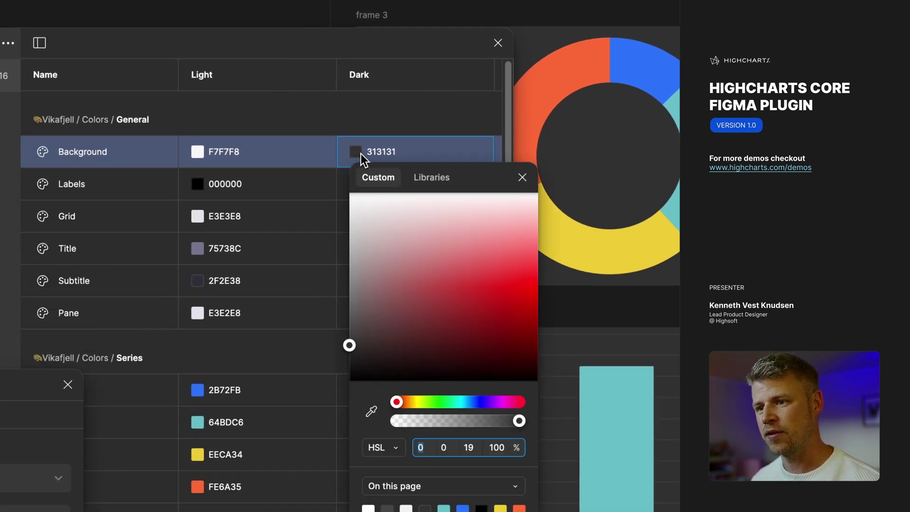
drag(350, 345, 349, 320)
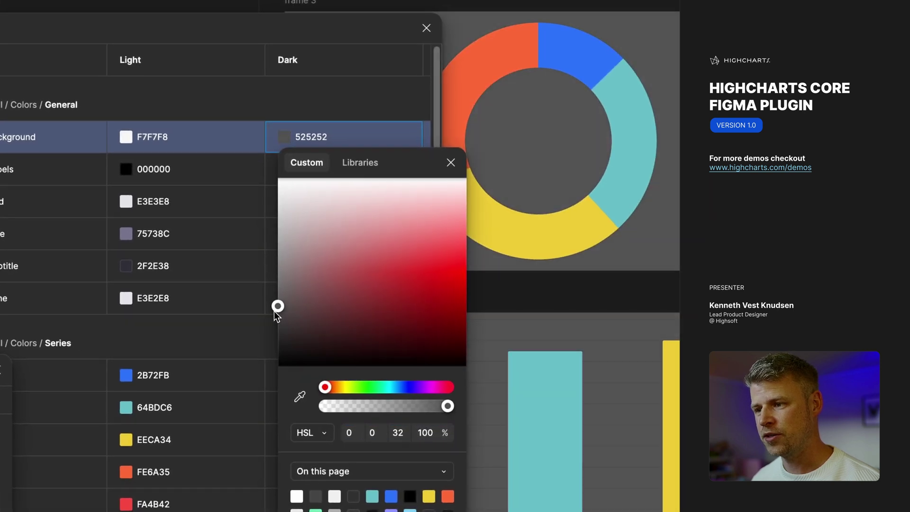
drag(275, 312, 263, 340)
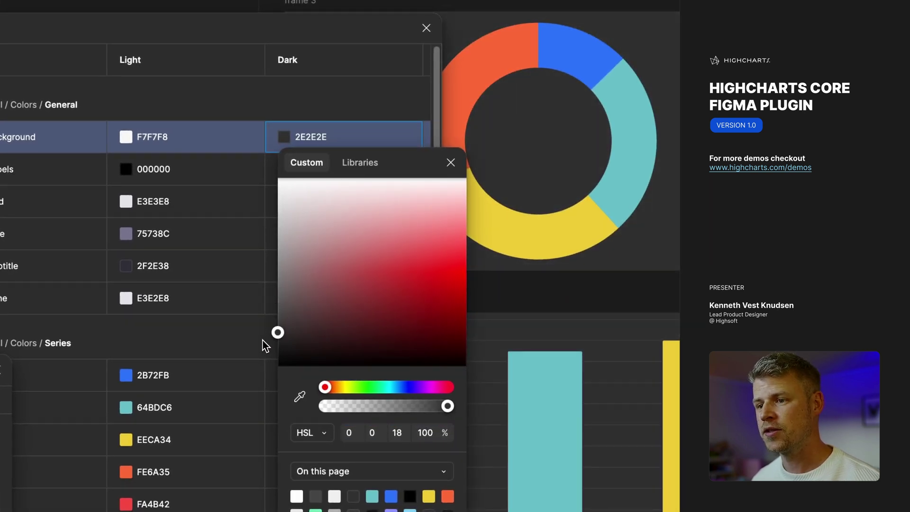
click(280, 116)
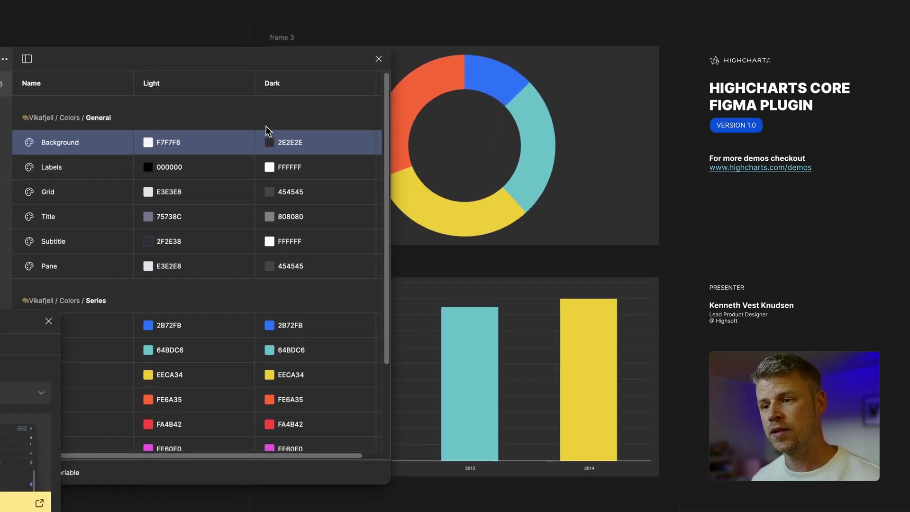
Reopen the Background Dark colour, glance at library styles, and return to Custom
click(269, 143)
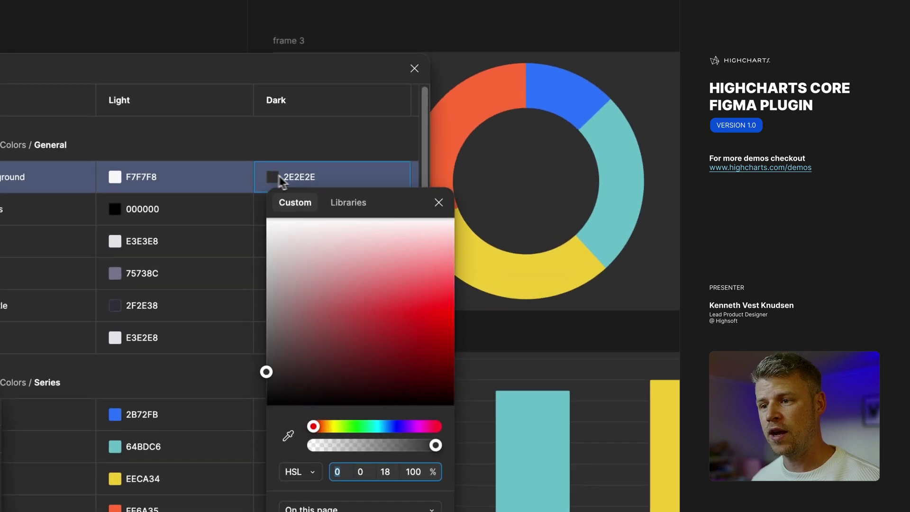
click(352, 203)
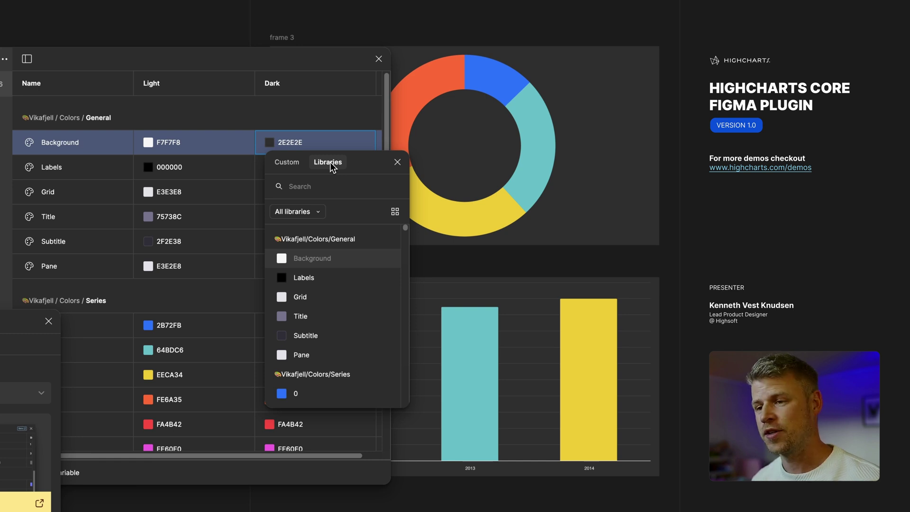
click(286, 162)
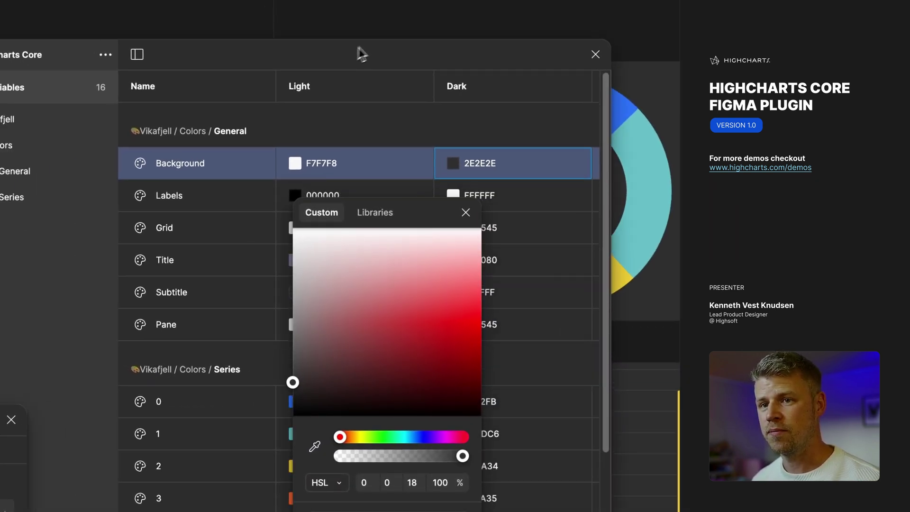
Dismiss the colour picker and Vikafjell group menu, and move the plugin window to the top-left
key(Escape)
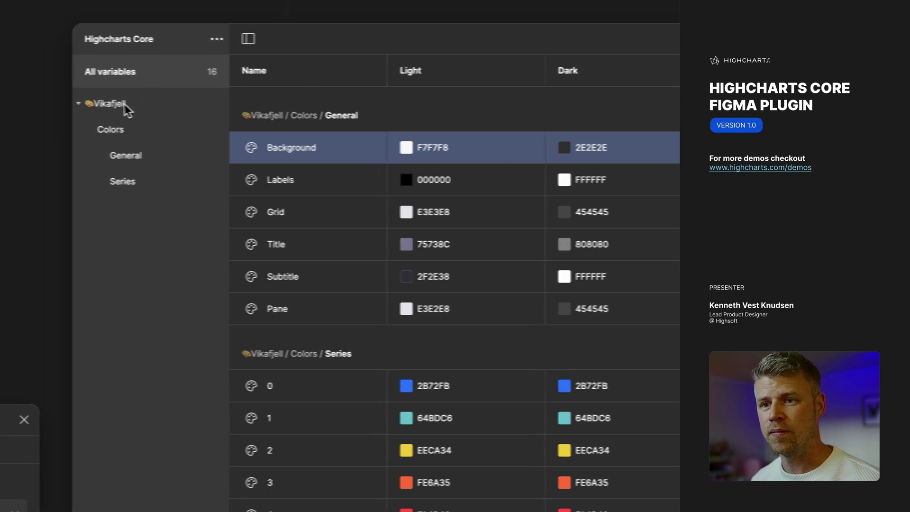
right_click(103, 107)
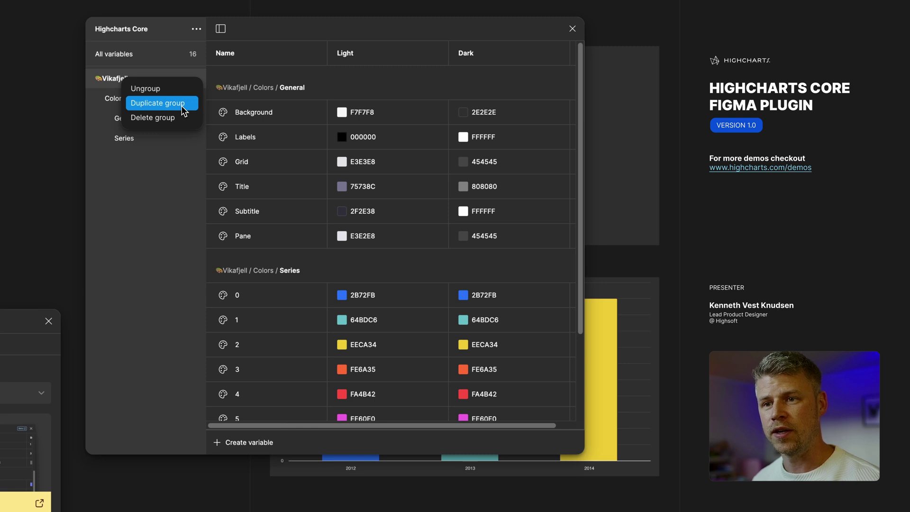
key(Escape)
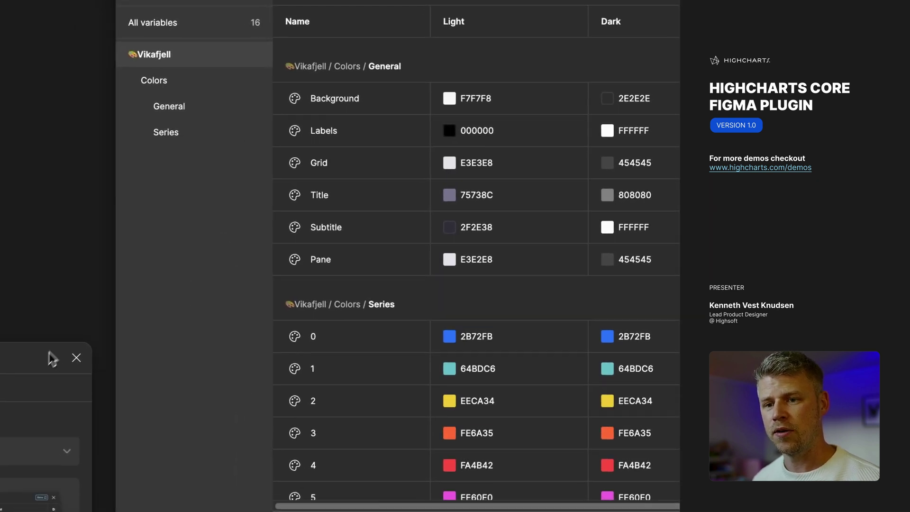
drag(53, 346, 210, 93)
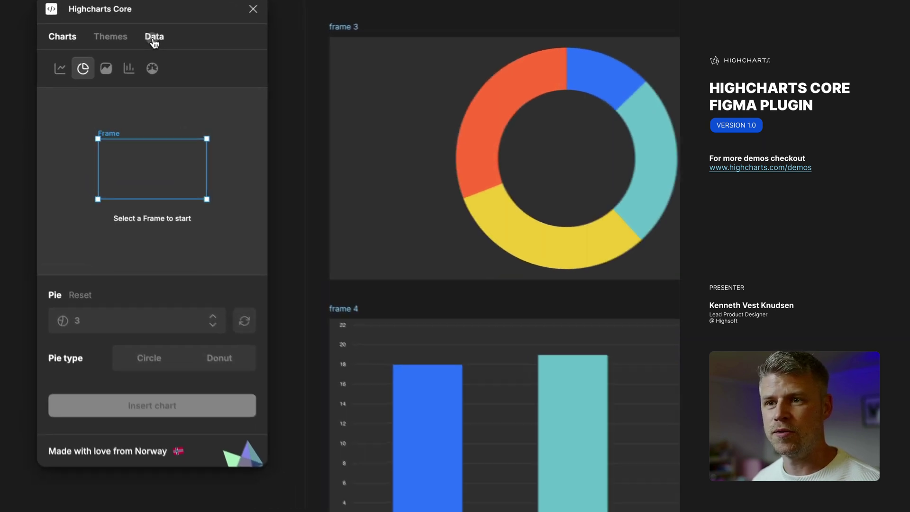
Create and name a new data source holding the pasted monthly Product A–D CSV
click(126, 51)
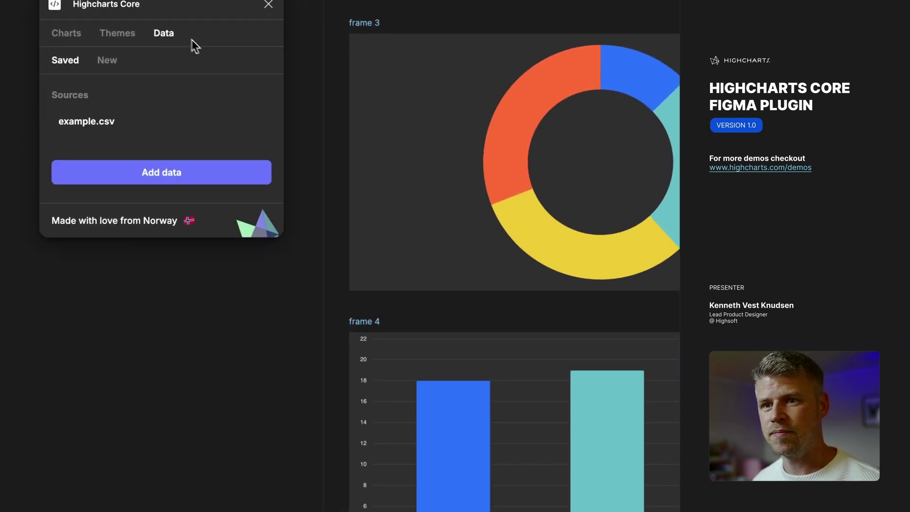
click(107, 62)
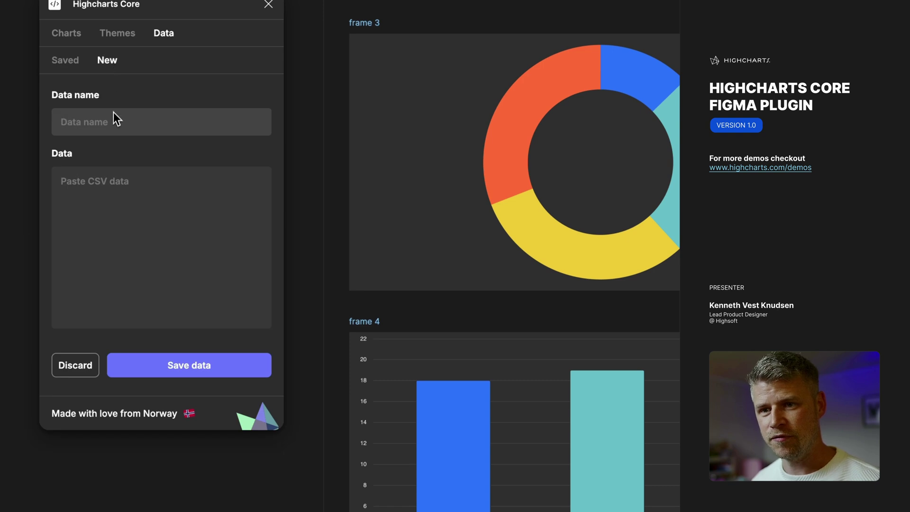
text(Kennet)
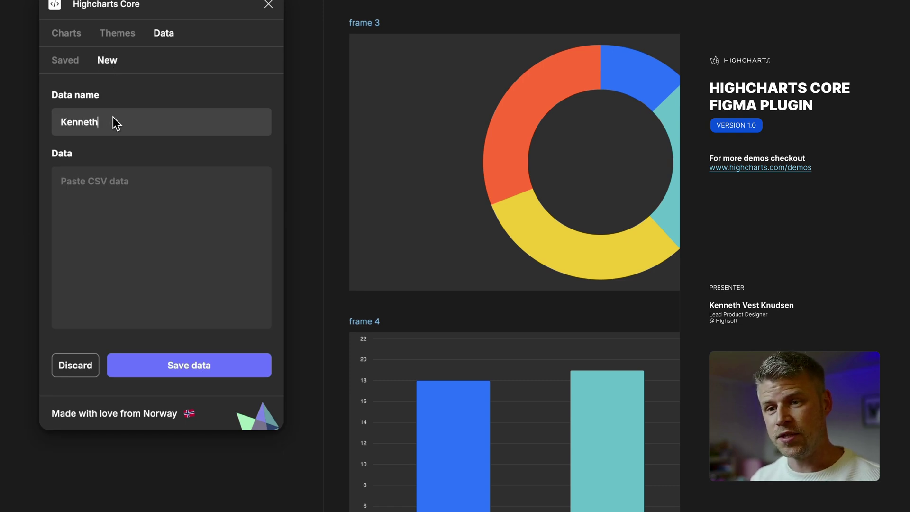
text(h)
click(119, 190)
text(Month,Product A,Product B,Product C,Product D January,120,200,150,90 February,180,210,160,95 March,220,230,170,100 April,250,240,180,110 May,270,250,190,120 June,300,260,200,130 July,320,270,210,140 August,340,280,220,150 September,360,290,230,160 October,380,300,240,170 November,400,310,250,180 December,420,320,260,190)
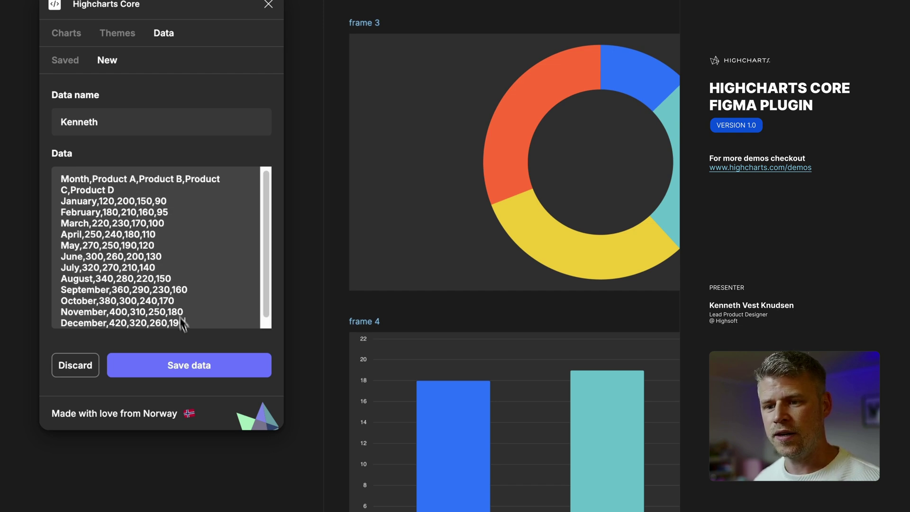
click(187, 368)
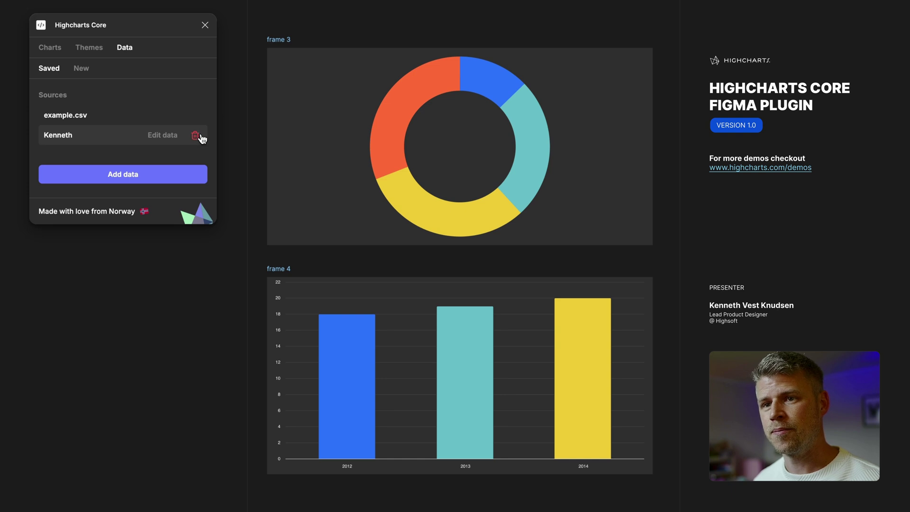
Insert a bar chart fed by the new monthly Product A–D data source into frame 3
click(287, 73)
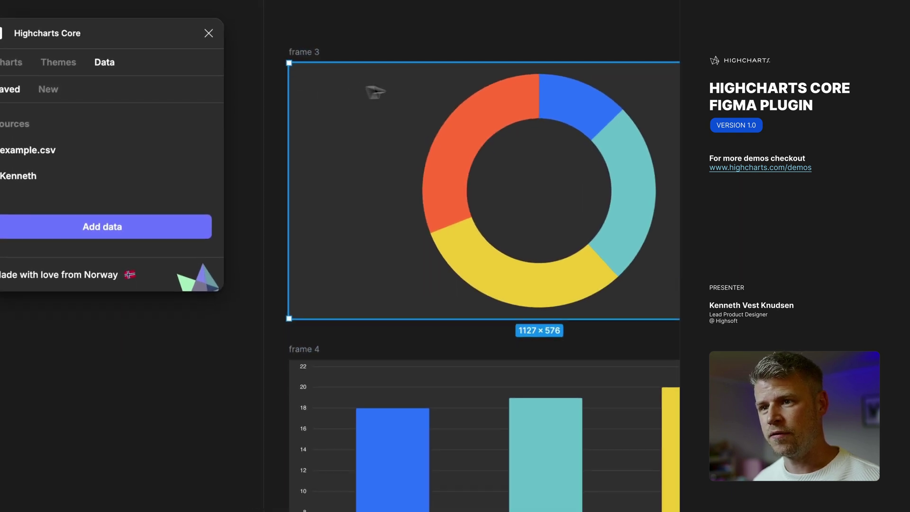
click(15, 59)
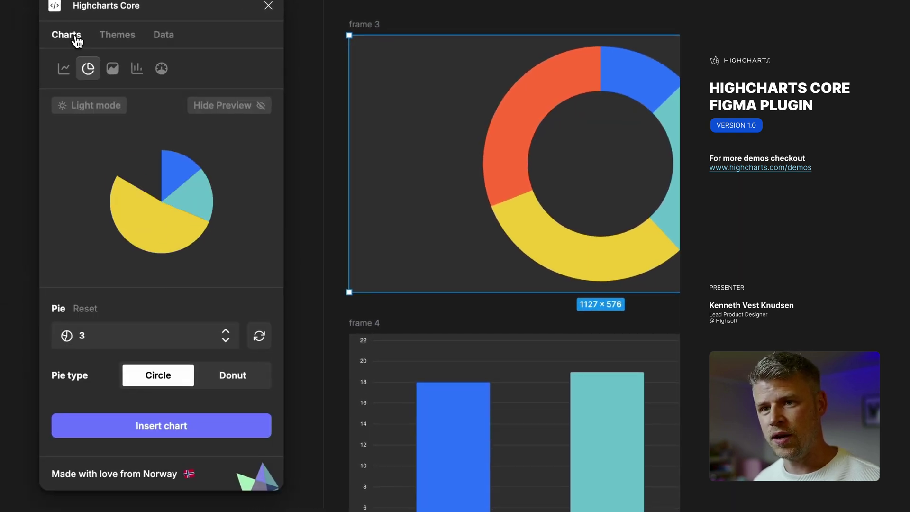
click(137, 70)
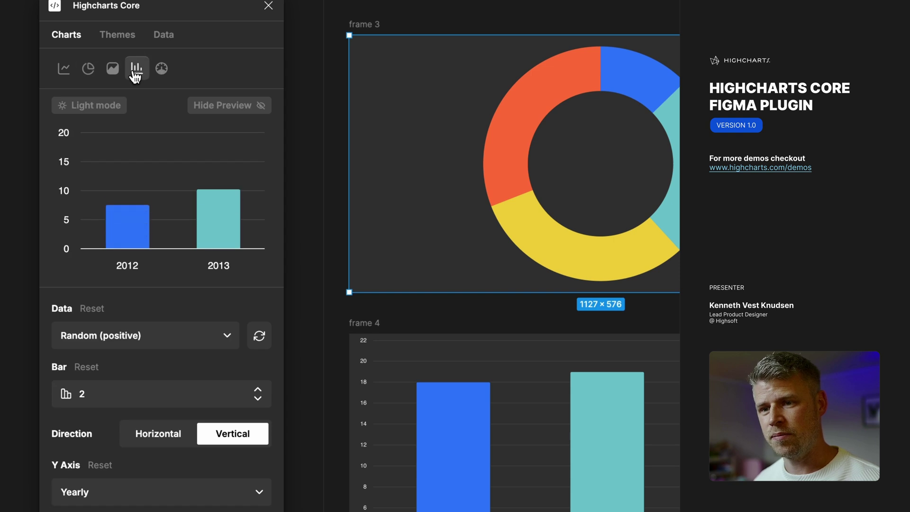
click(143, 339)
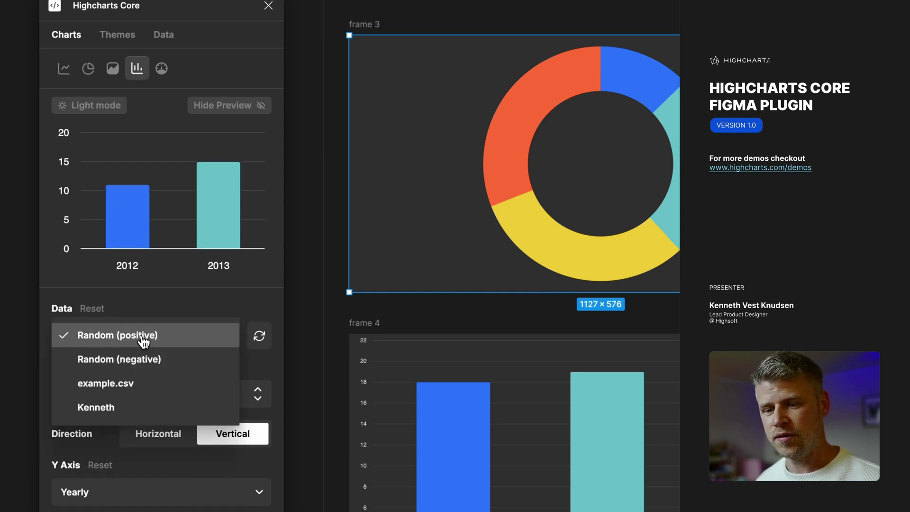
click(132, 409)
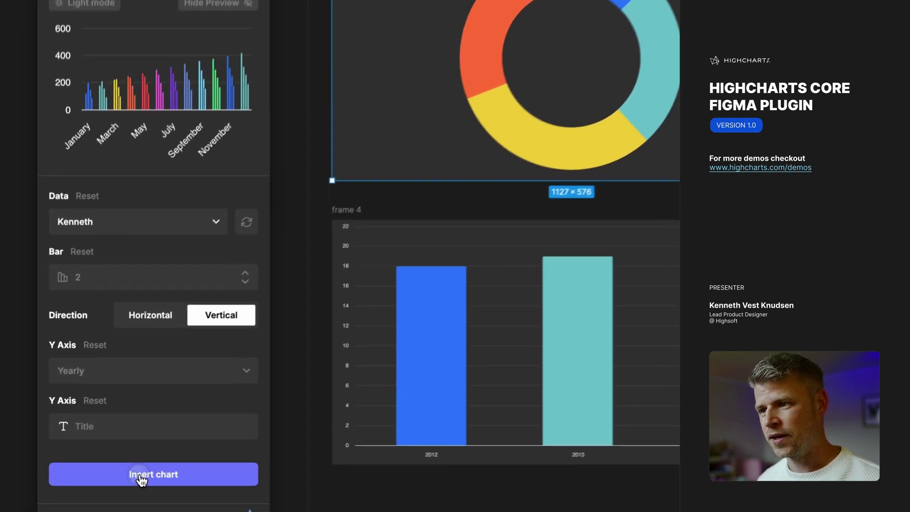
click(112, 483)
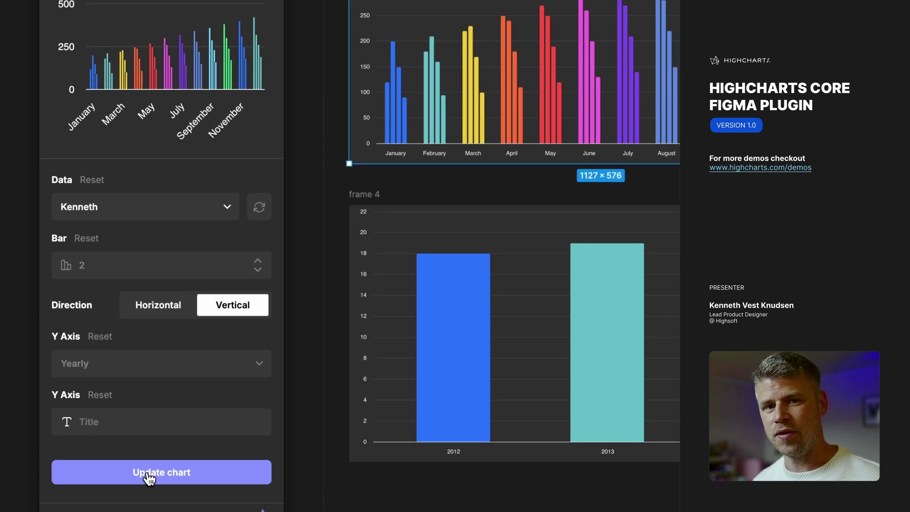